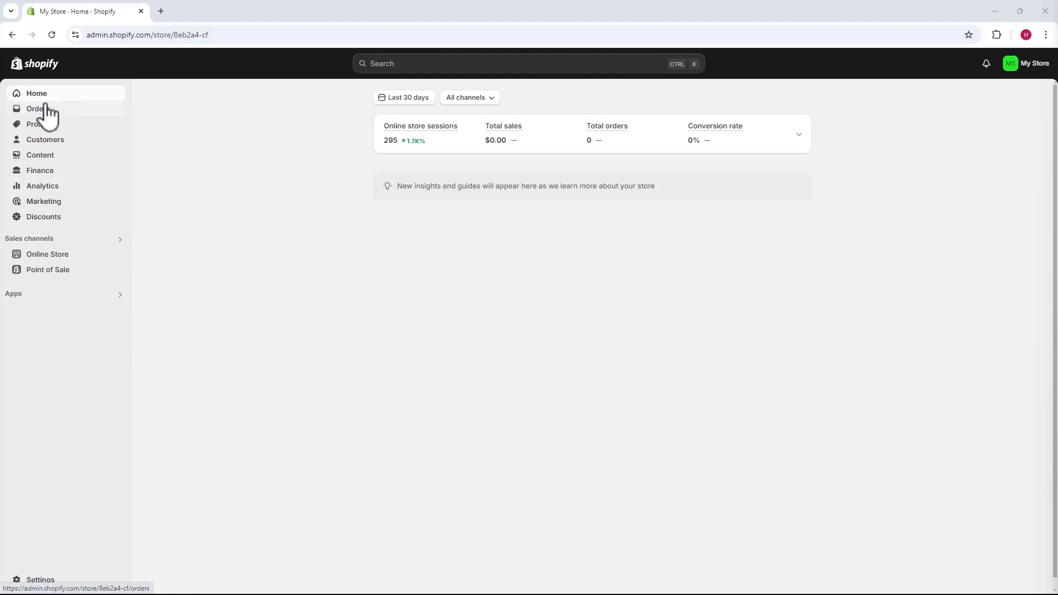
Step: Open the old store's Domains settings, which list tutorialwebsite.online as primary
left_click(41, 581)
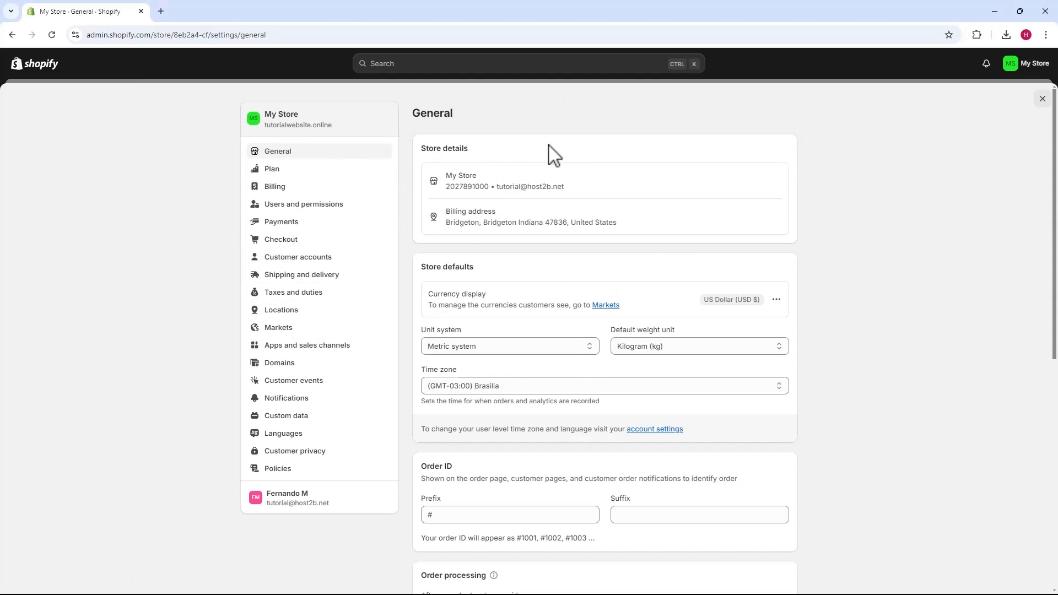
left_click(279, 365)
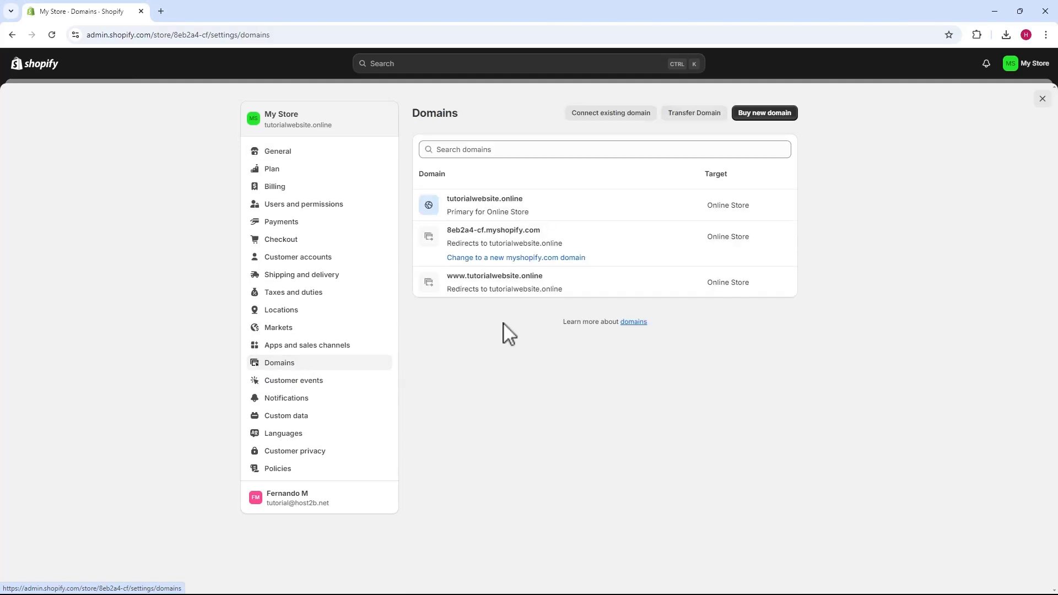
Step: Change 8eb2a4-cf.myshopify.com's domain type to Primary domain on the old store
left_click(505, 246)
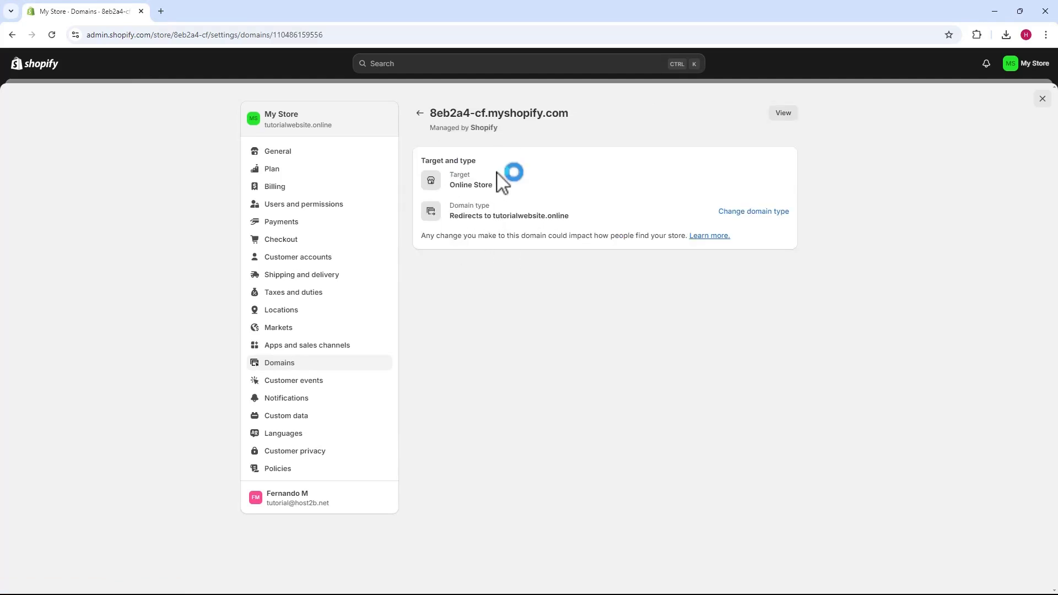
left_click(753, 213)
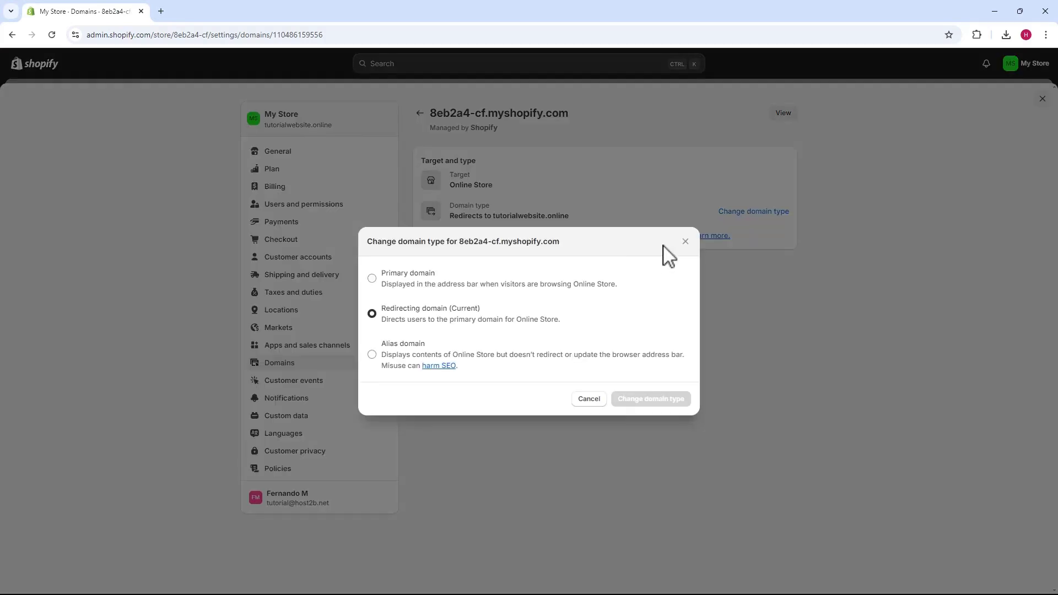
left_click(373, 280)
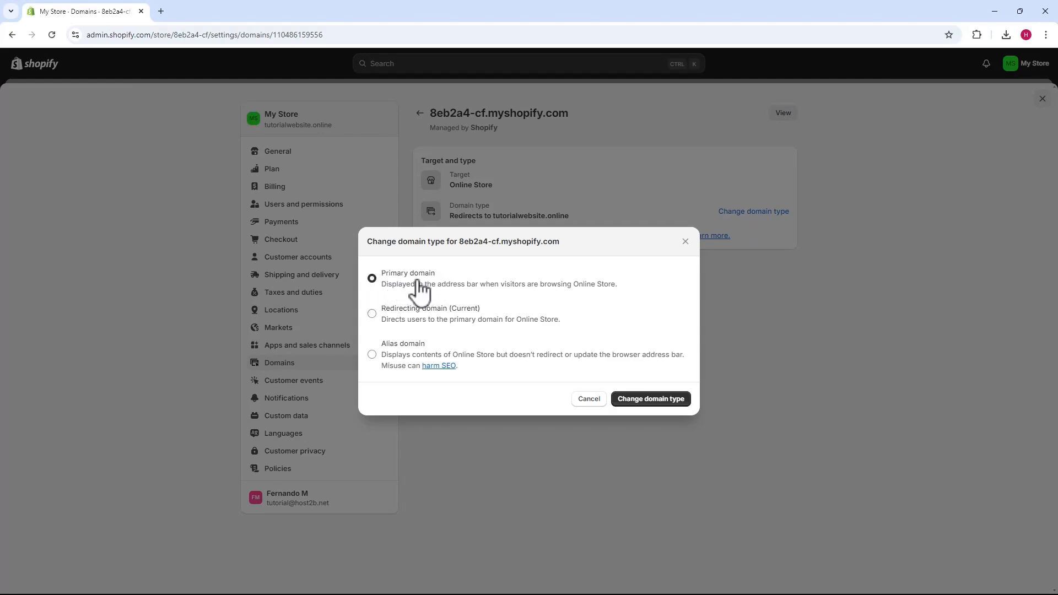
left_click(653, 400)
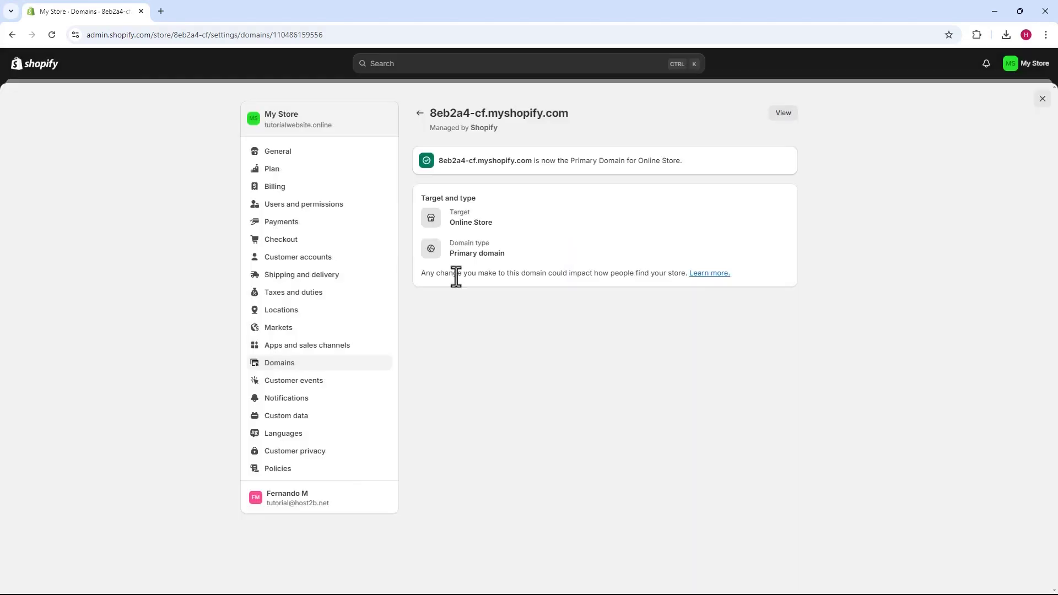
left_click(420, 114)
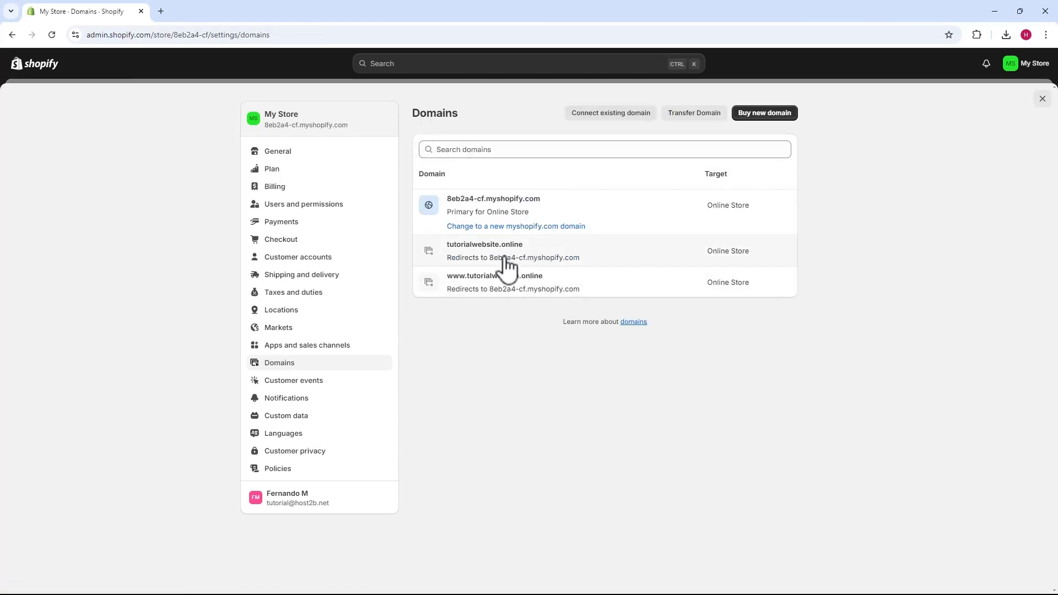
left_click(481, 252)
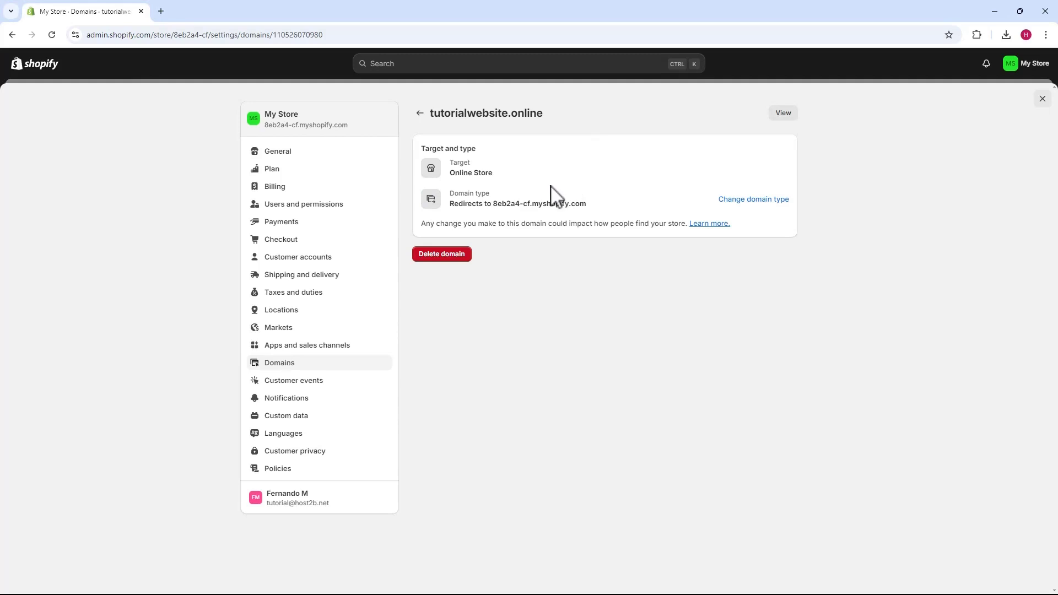
left_click(445, 257)
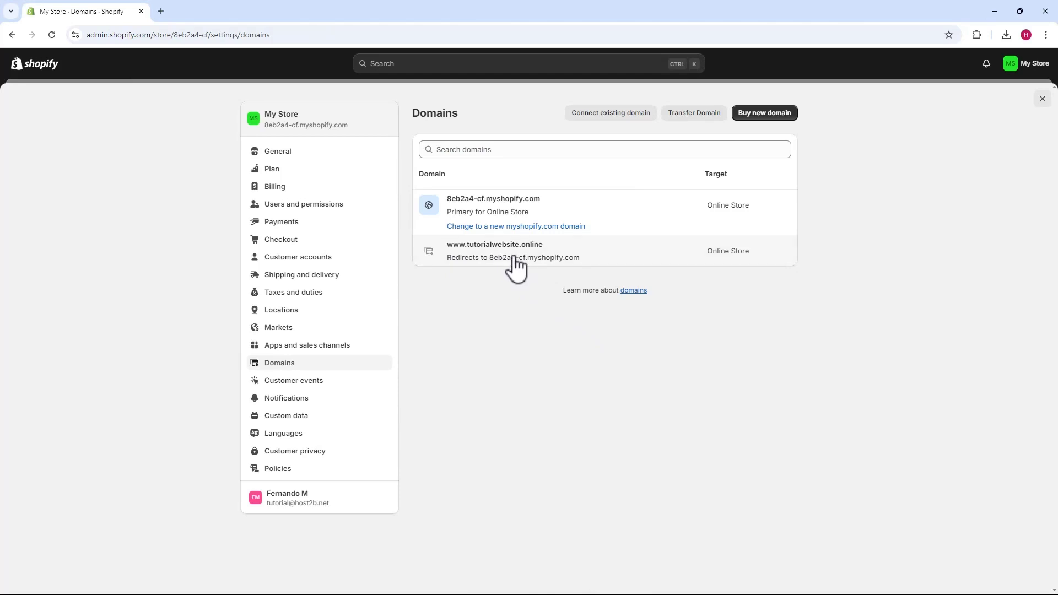
left_click(514, 257)
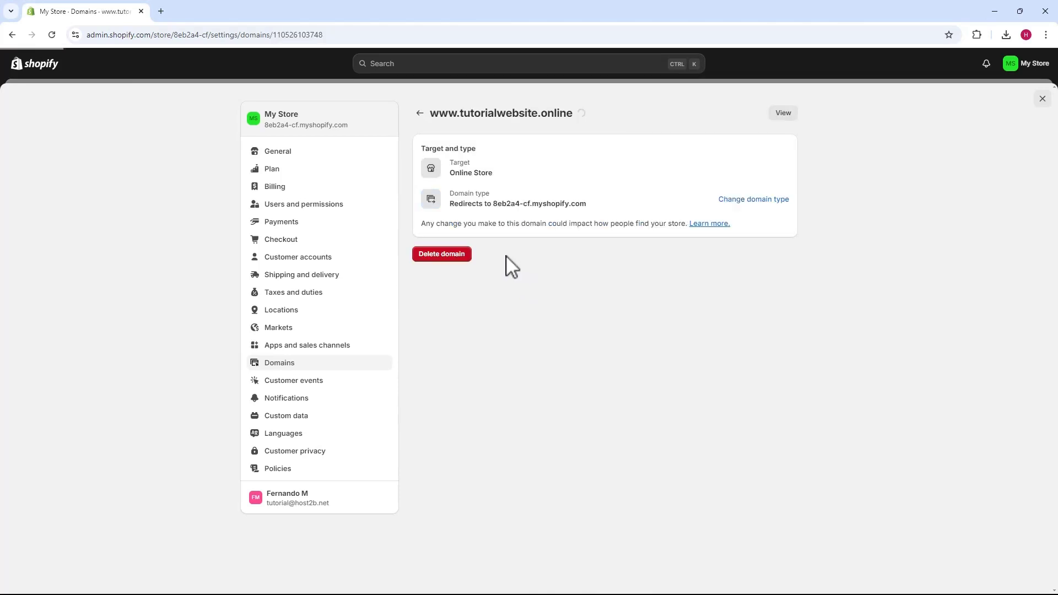
left_click(442, 262)
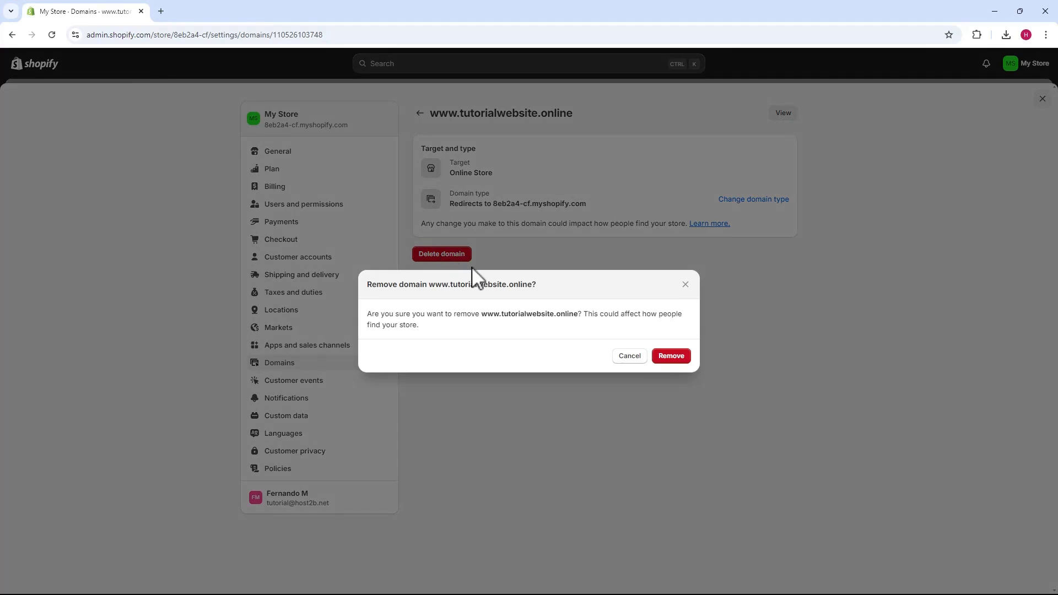
left_click(671, 358)
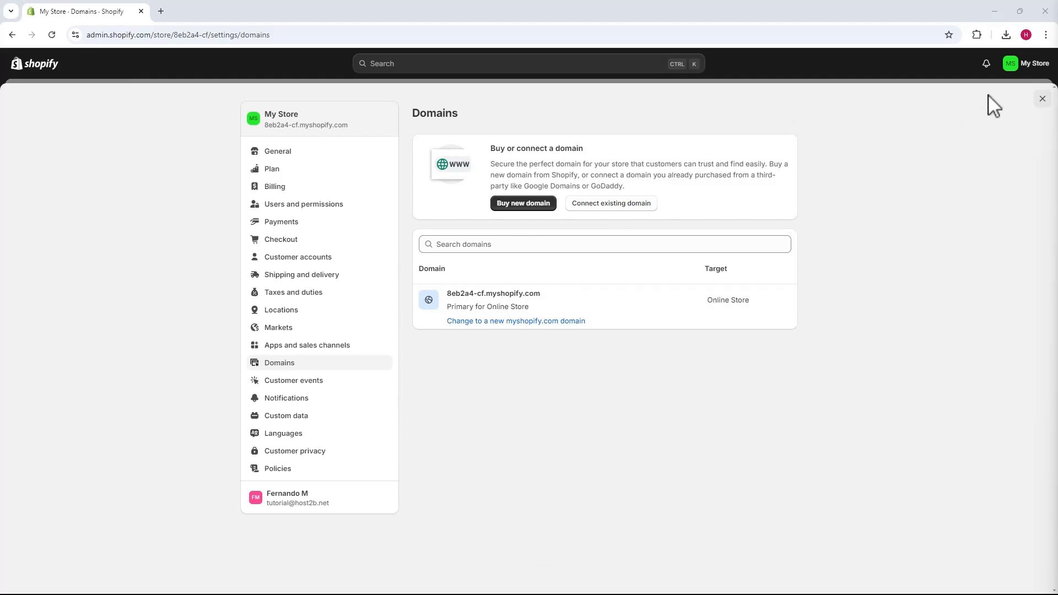
Step: Switch to the new store 7339e4-4f.myshopify.com and open its General settings
left_click(1036, 65)
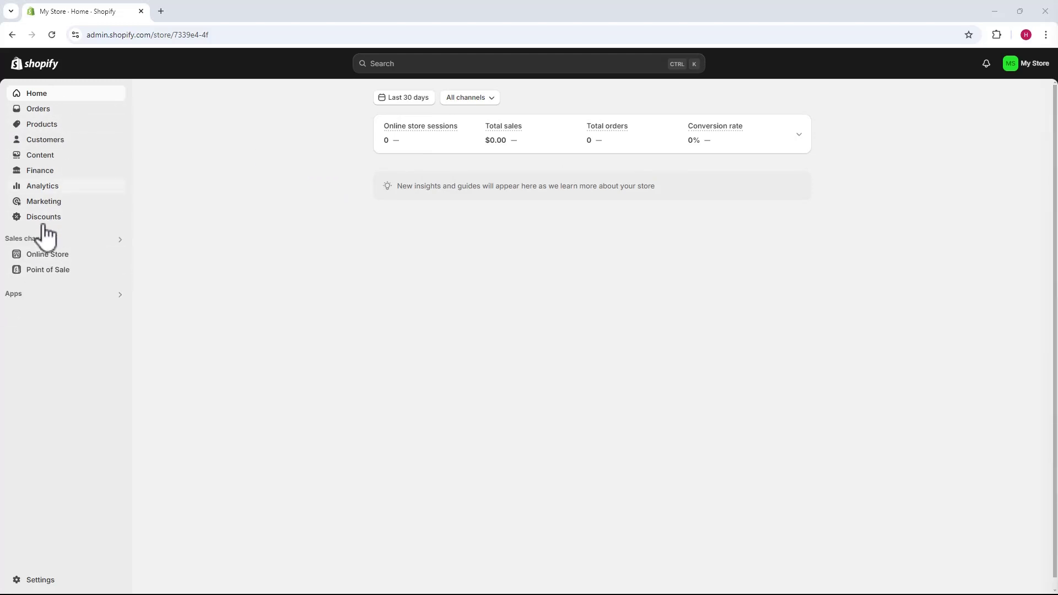
left_click(40, 581)
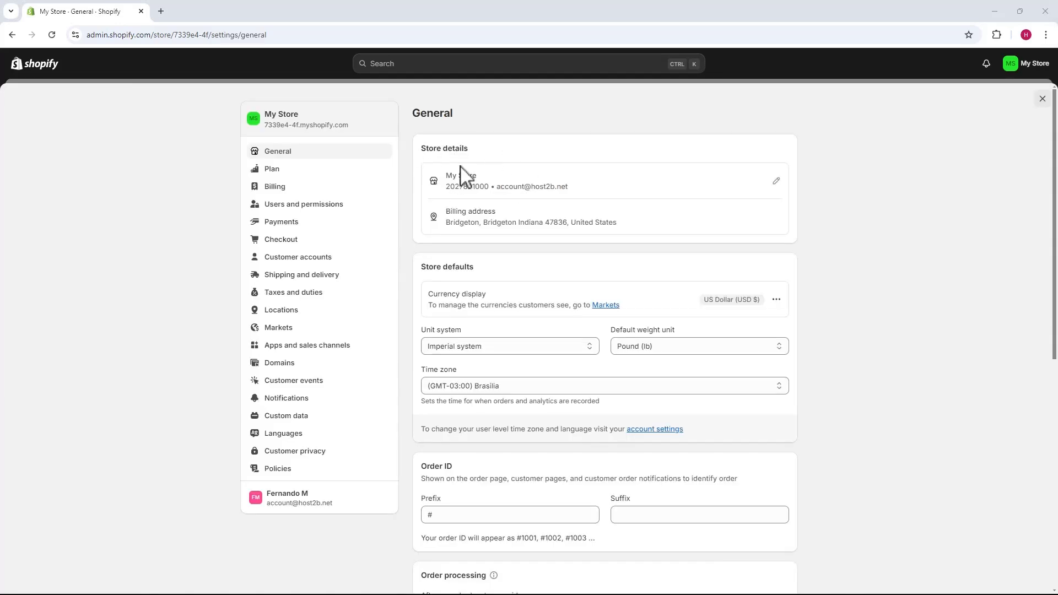
Step: In the new store's Domains, connect the existing domain tutorialwebsite.online
left_click(280, 365)
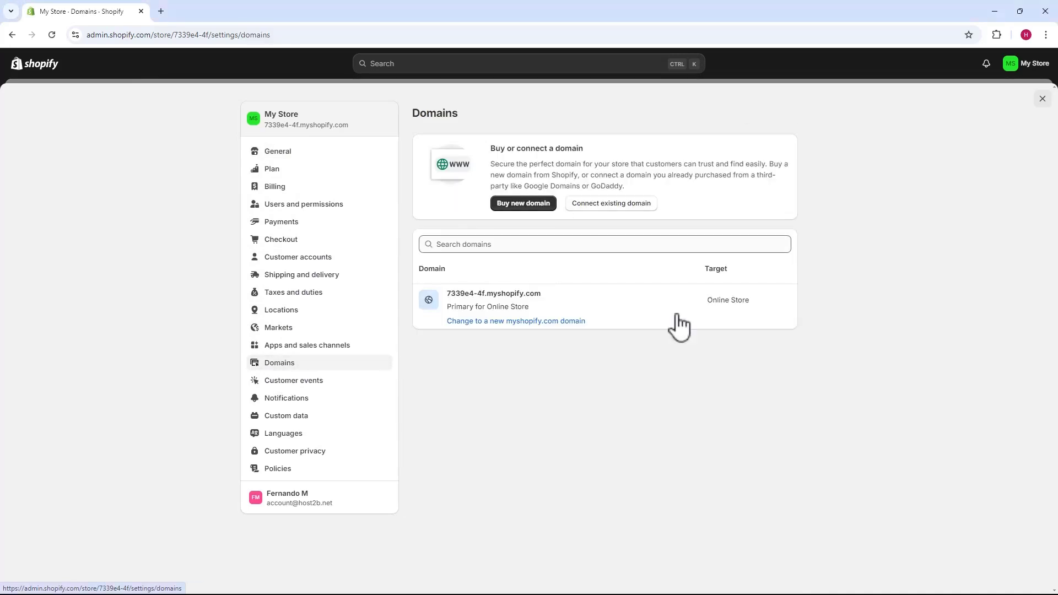
left_click(531, 322)
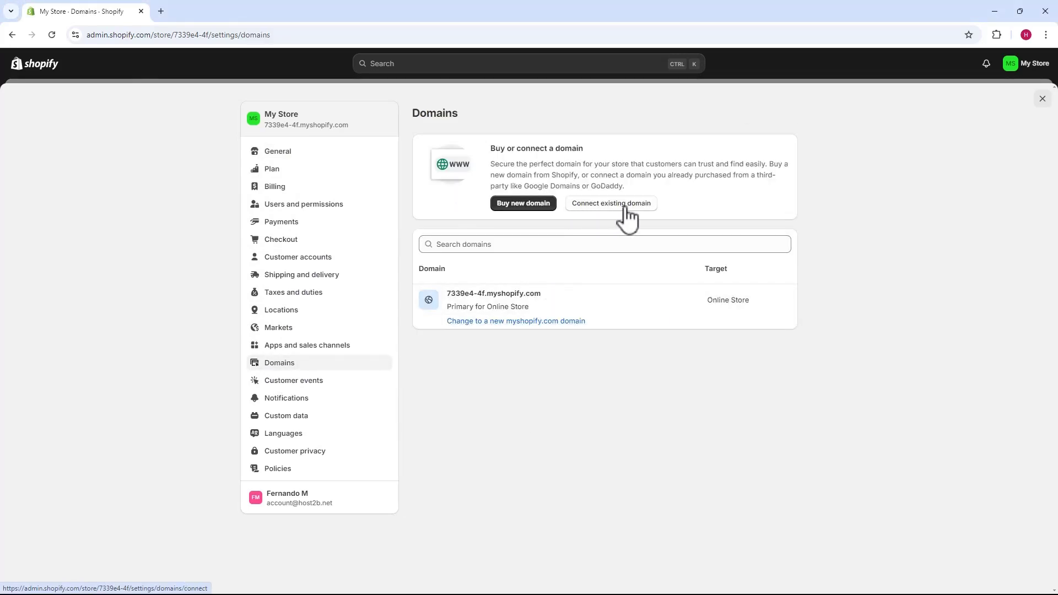
left_click(589, 209)
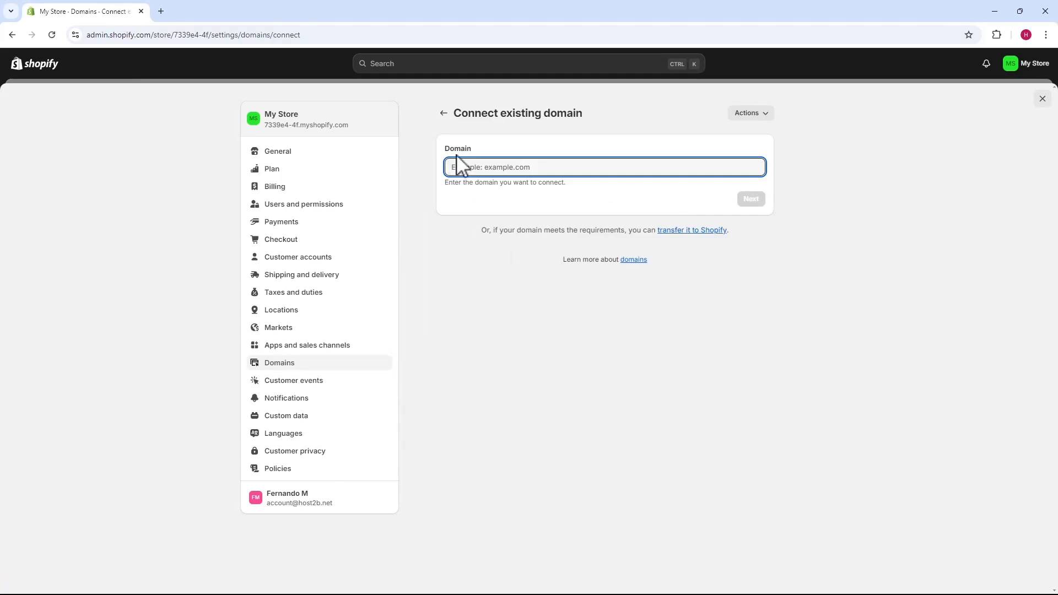
type("tutorialwebsite.online")
left_click(485, 193)
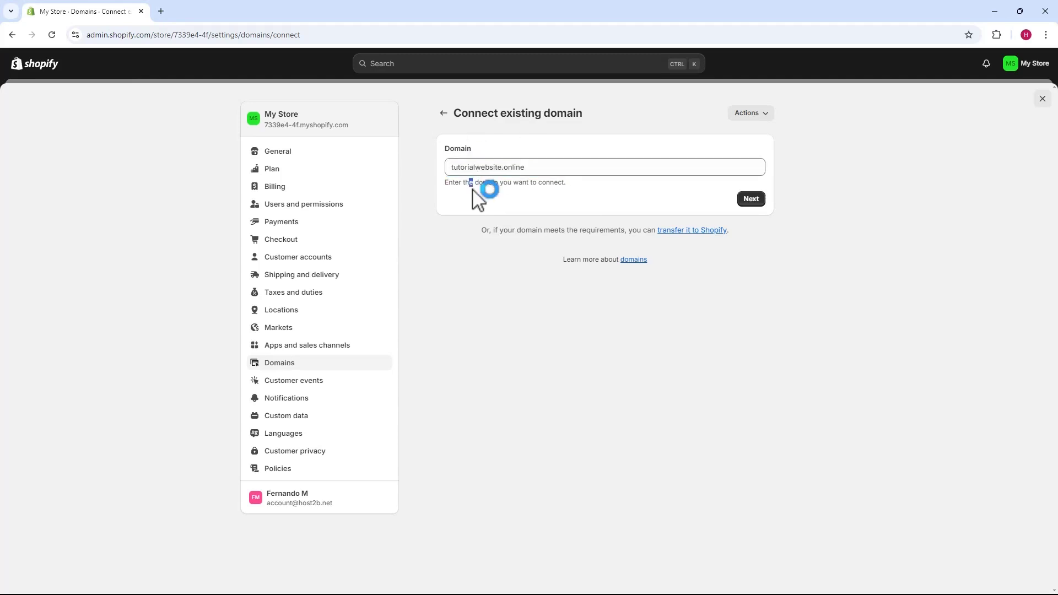
left_click(475, 167)
left_click(752, 201)
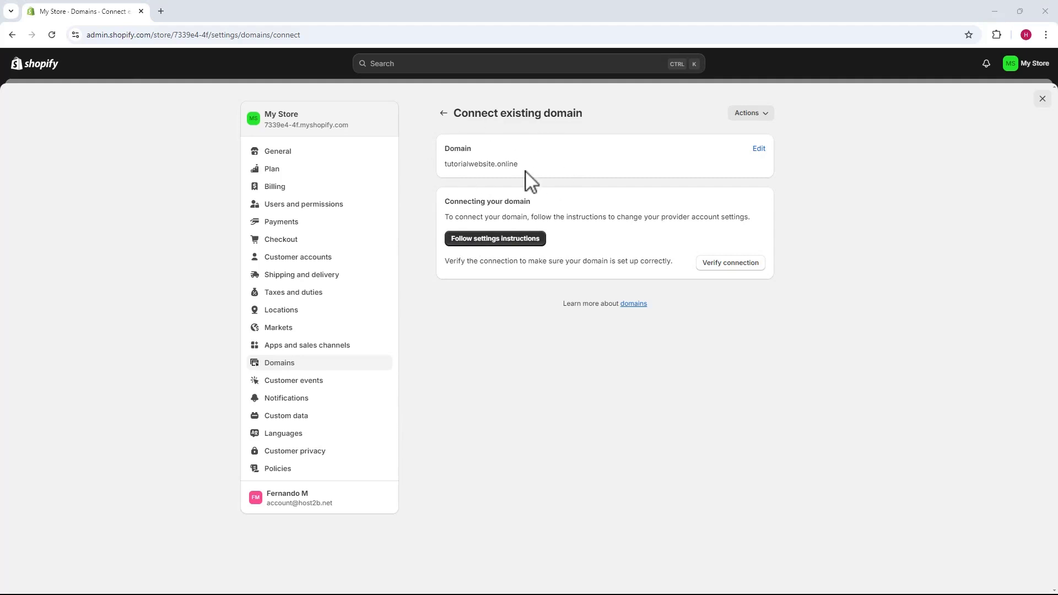
left_click_drag(444, 169, 444, 164)
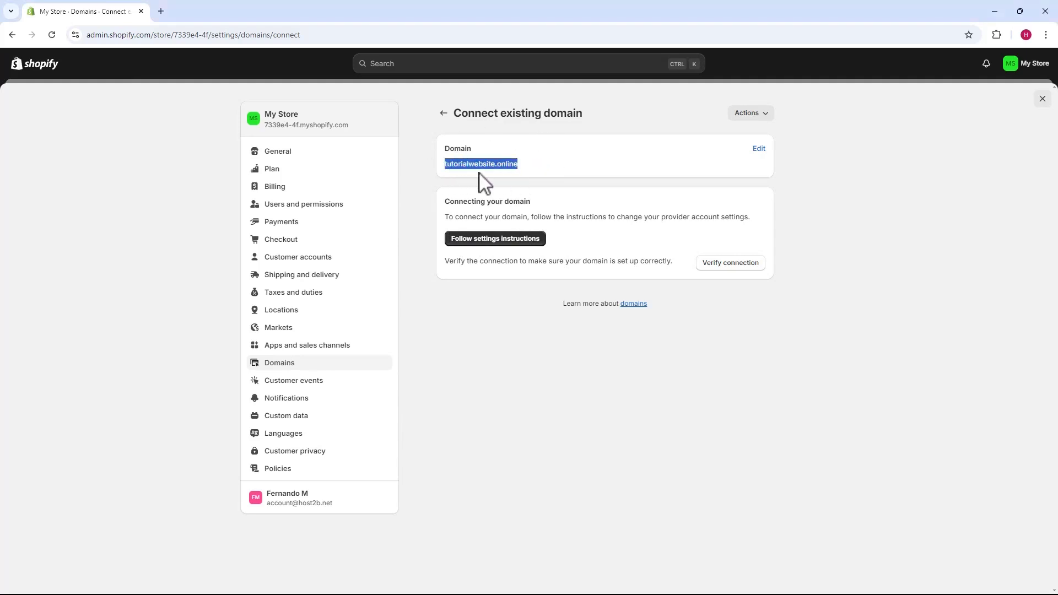
left_click(475, 171)
Step: Verify the tutorialwebsite.online connection, refresh the SSL status, and open the live storefront
left_click(729, 263)
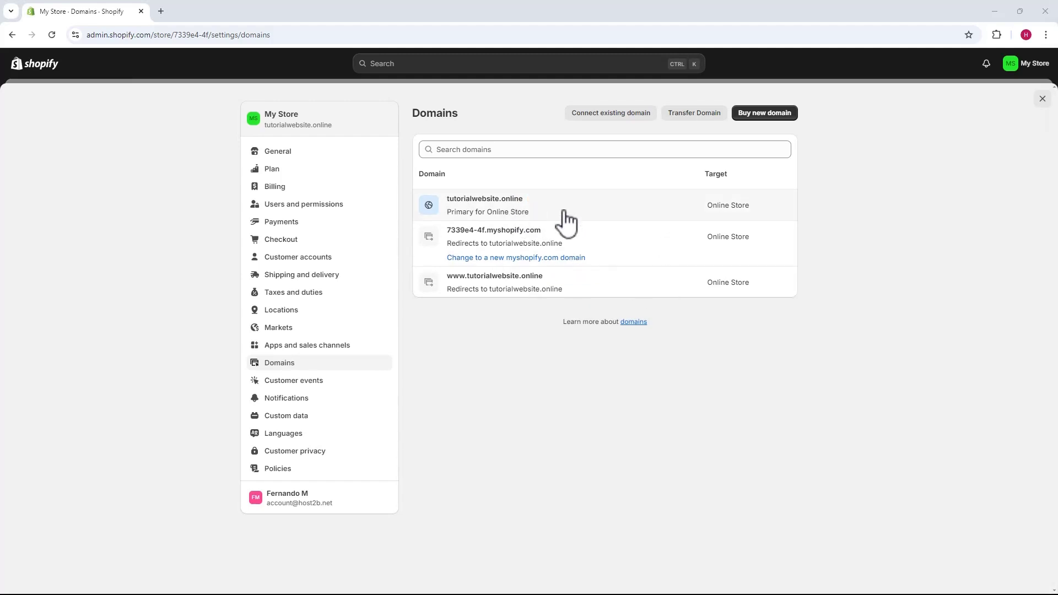
left_click(51, 35)
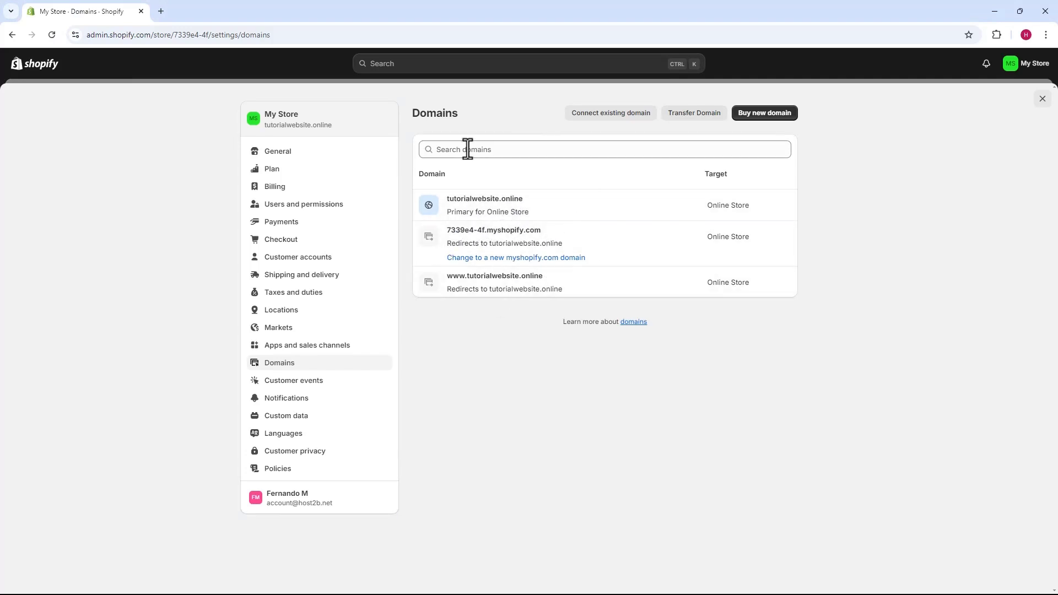
left_click(475, 205)
Step: Scroll through the live storefront, then return to the admin Domains tab with Ctrl+Tab
left_click(220, 13)
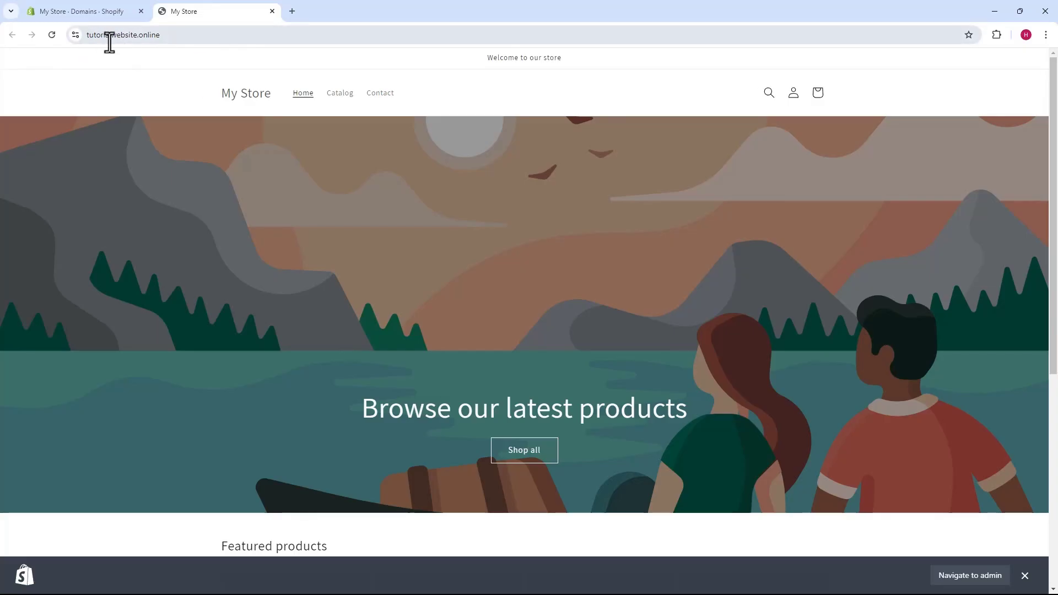
scroll(515, 237, "down", 5)
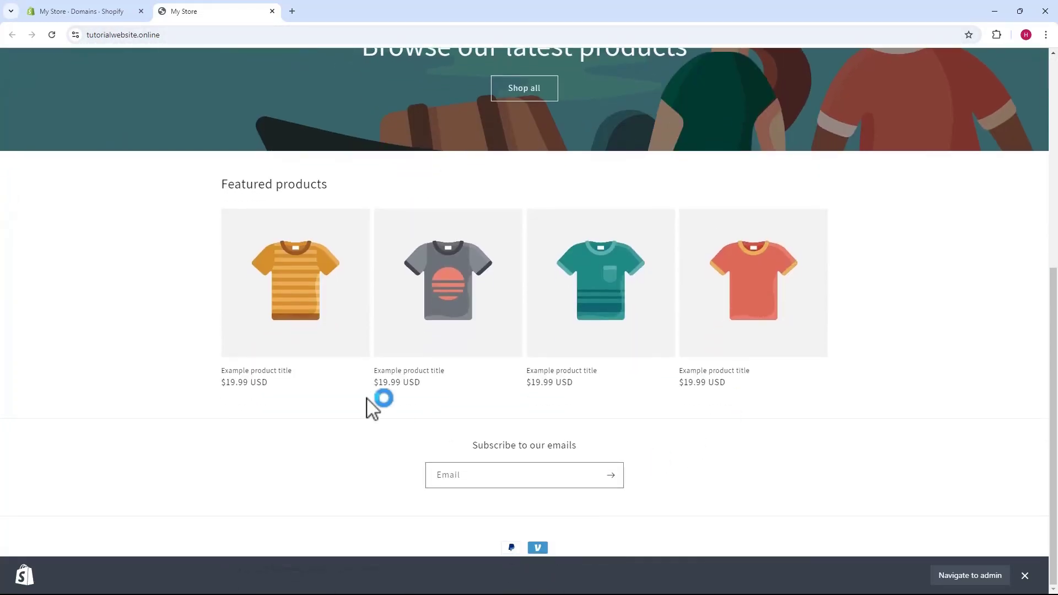
scroll(520, 342, "up", 7)
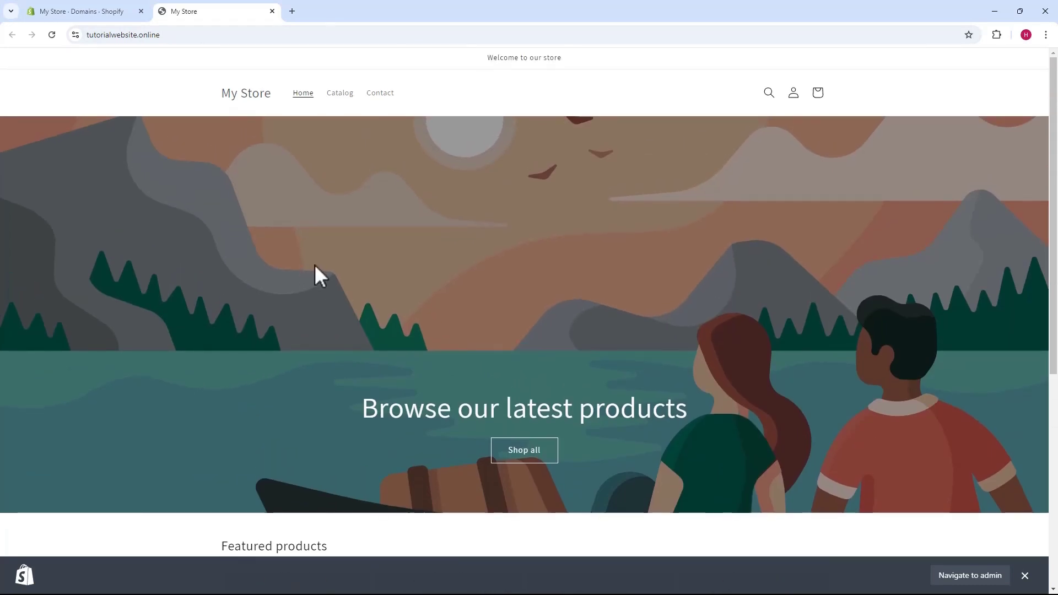
key("ctrl+Tab")
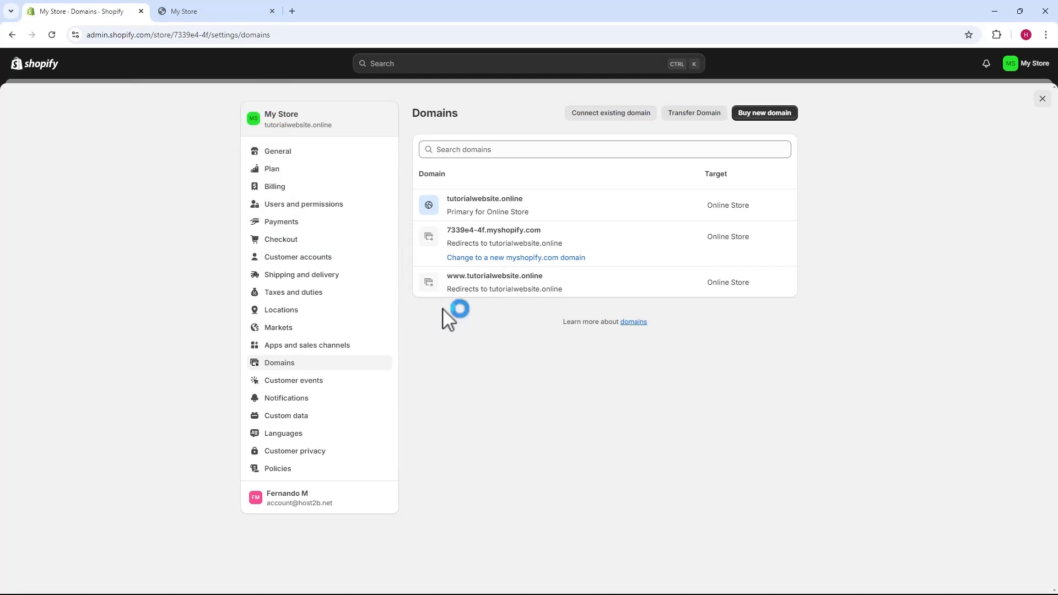